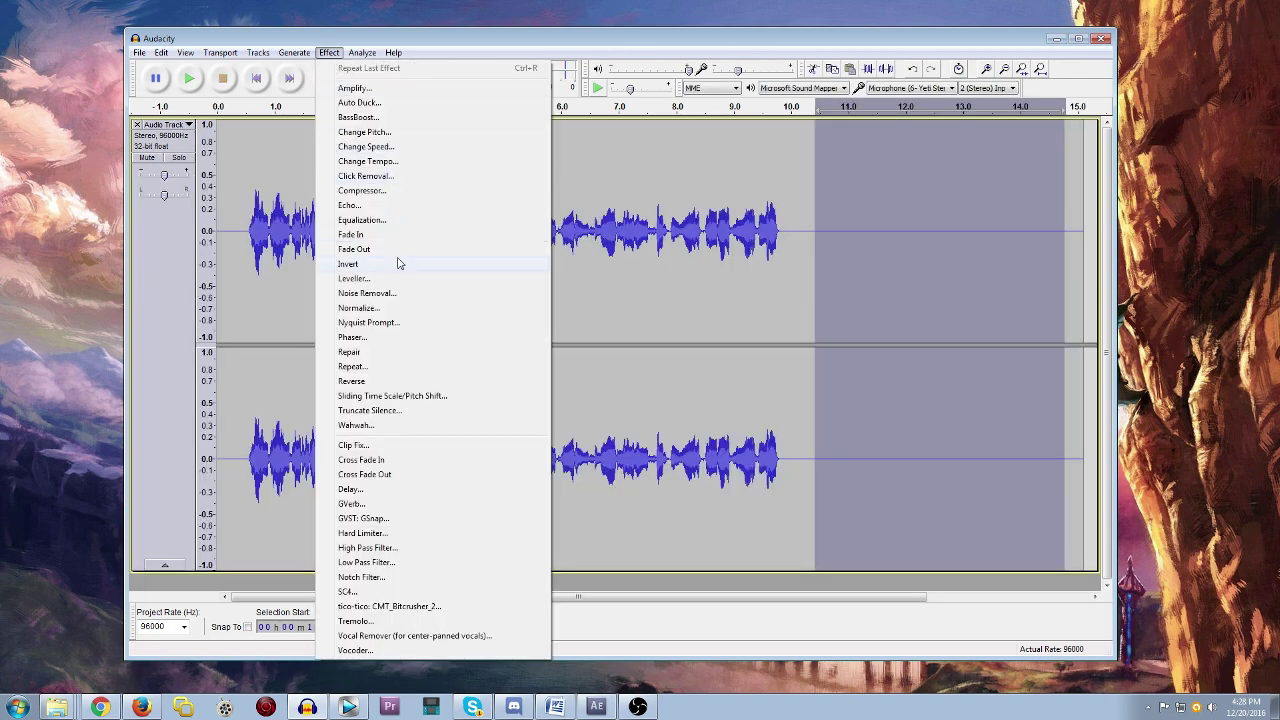
Step: Capture a noise profile from the silent section after the speech and apply Noise Removal to the whole track
left_click(400, 296)
left_click(531, 283)
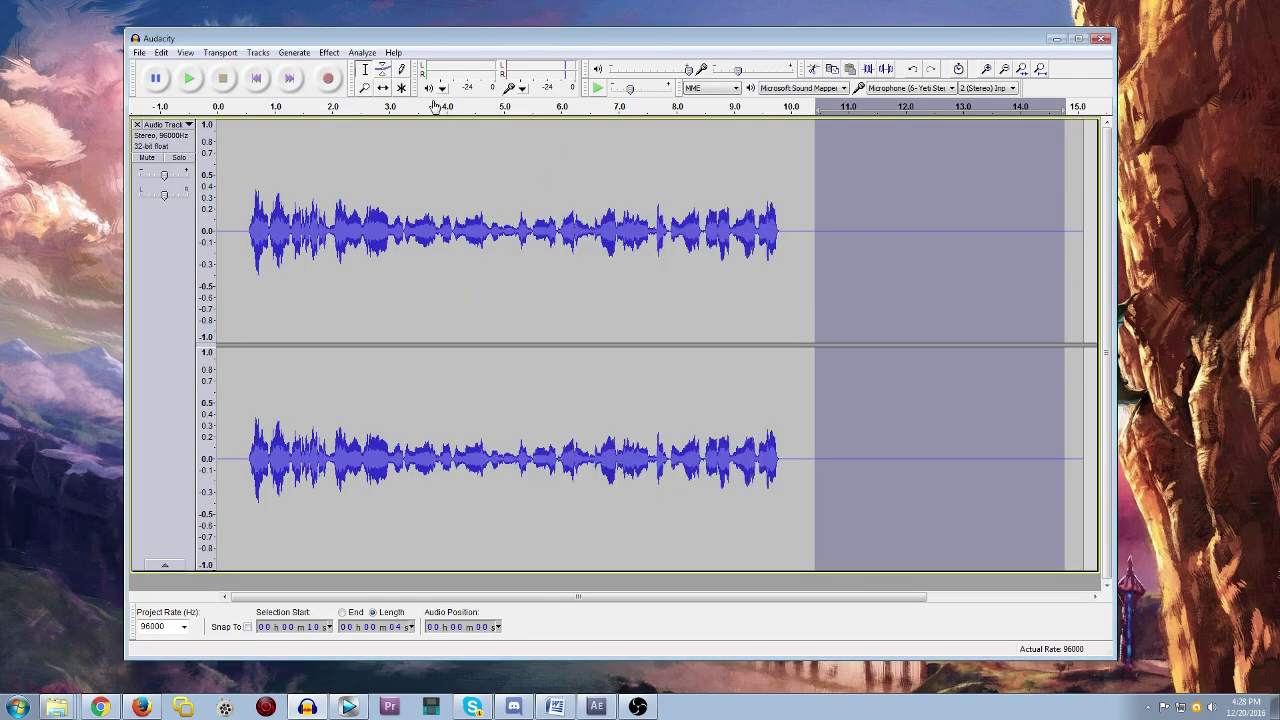
key("ctrl+3")
left_click_drag(706, 206, 216, 200)
left_click(329, 52)
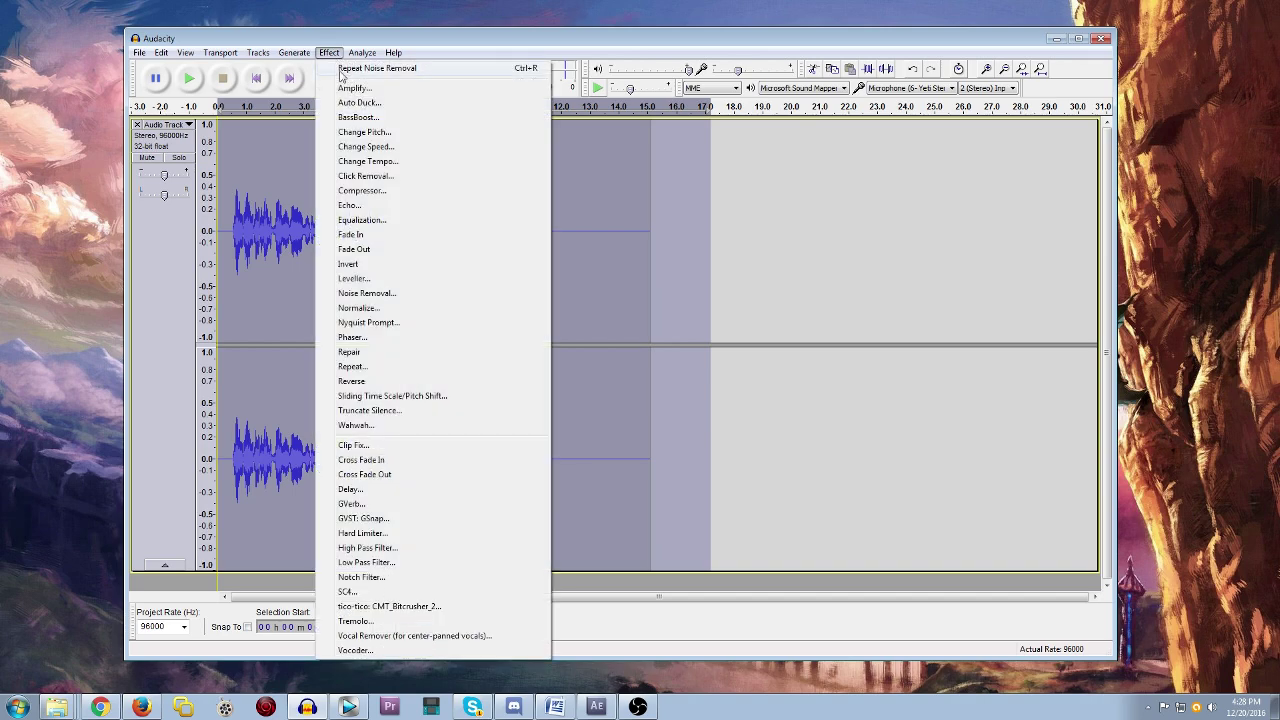
left_click(367, 293)
left_click(674, 471)
Step: Apply the Compressor effect to the whole voice track with the existing settings
left_click(329, 52)
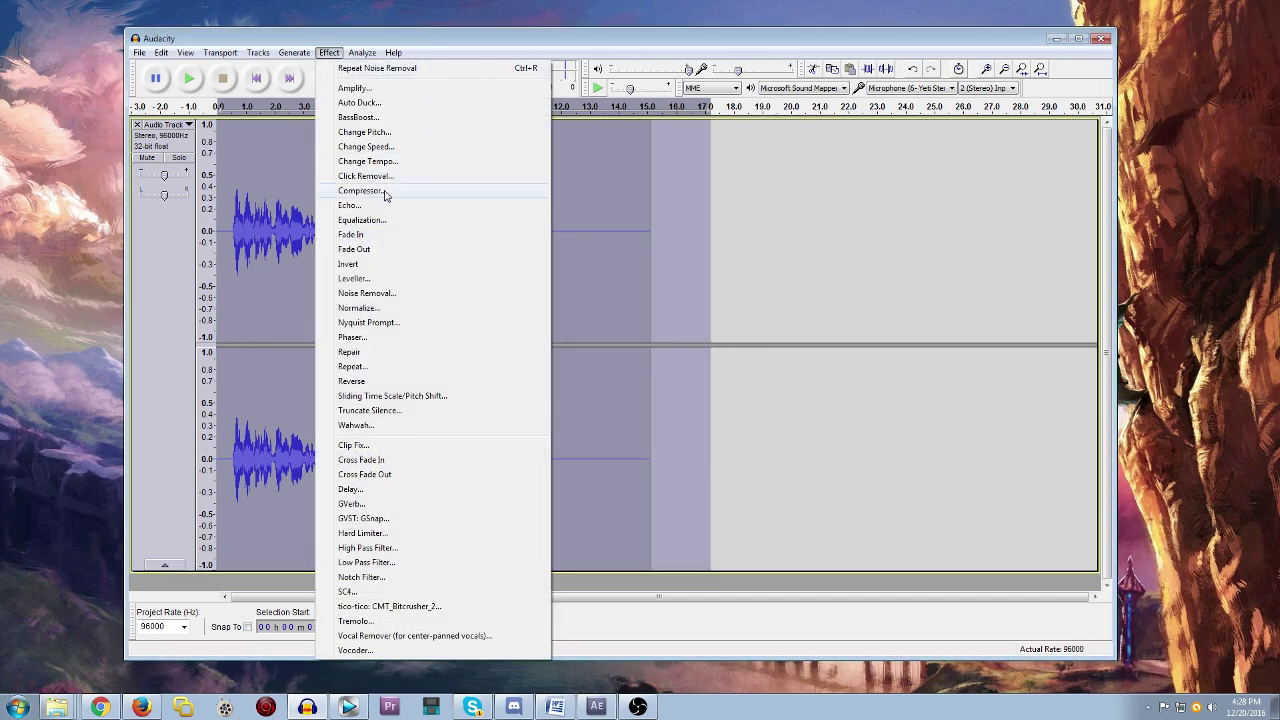
left_click(360, 190)
left_click(690, 490)
Step: Apply BassBoost with a 12 dB boost to the voice track and play the result from the beginning
left_click(329, 52)
left_click(358, 117)
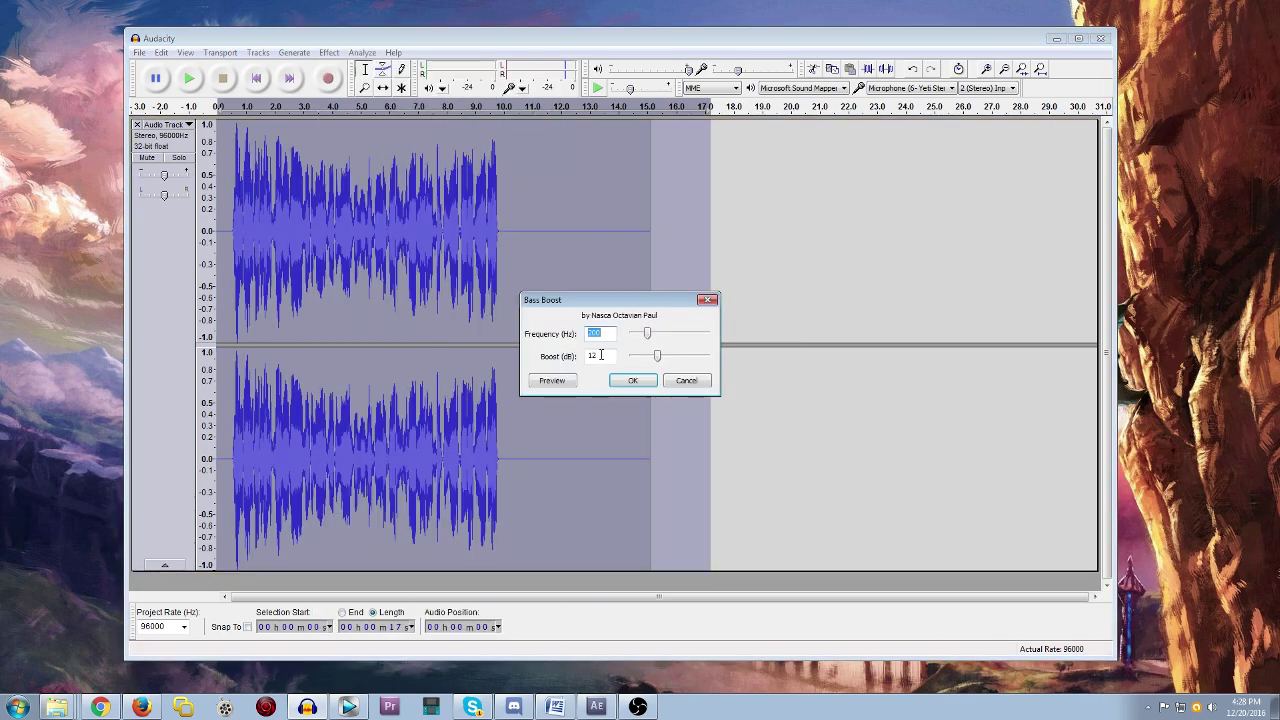
key("Return")
left_click(230, 152)
key("space")
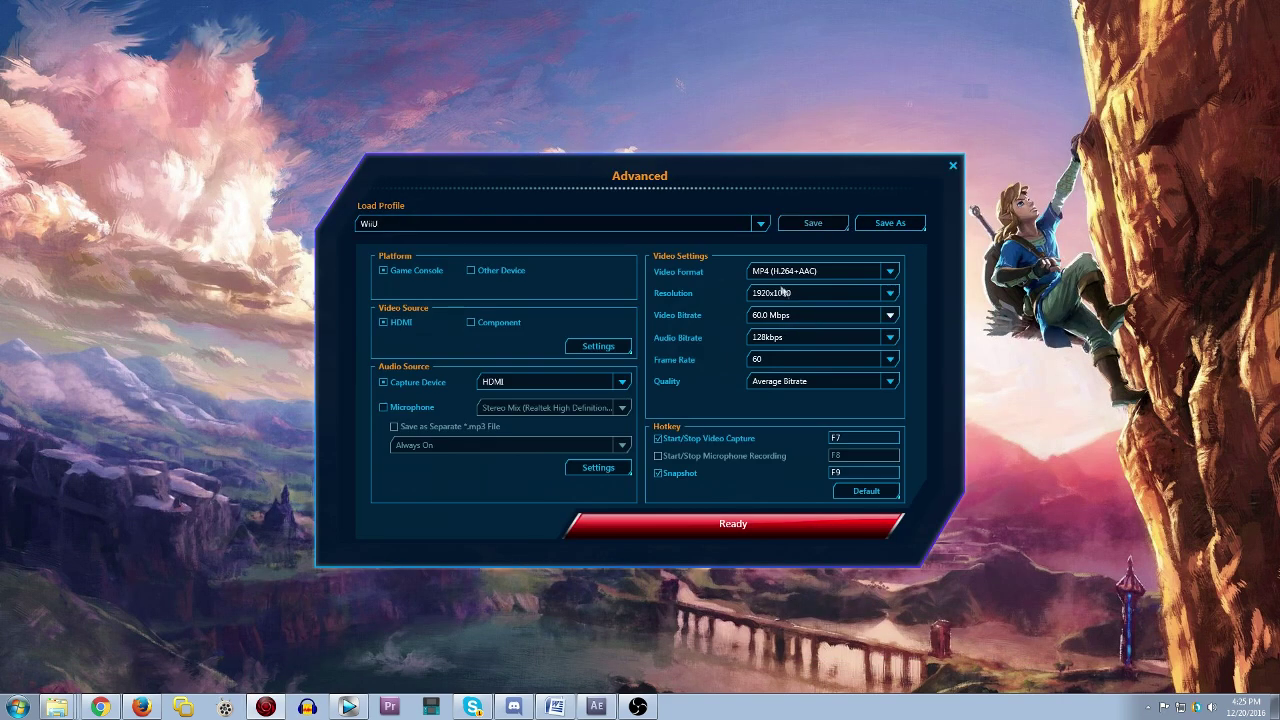
Step: In the capture software, review the WiiU profile's format, resolution, bitrate, frame rate and quality options, and ready the device for capture
left_click(890, 271)
left_click(889, 281)
left_click(889, 293)
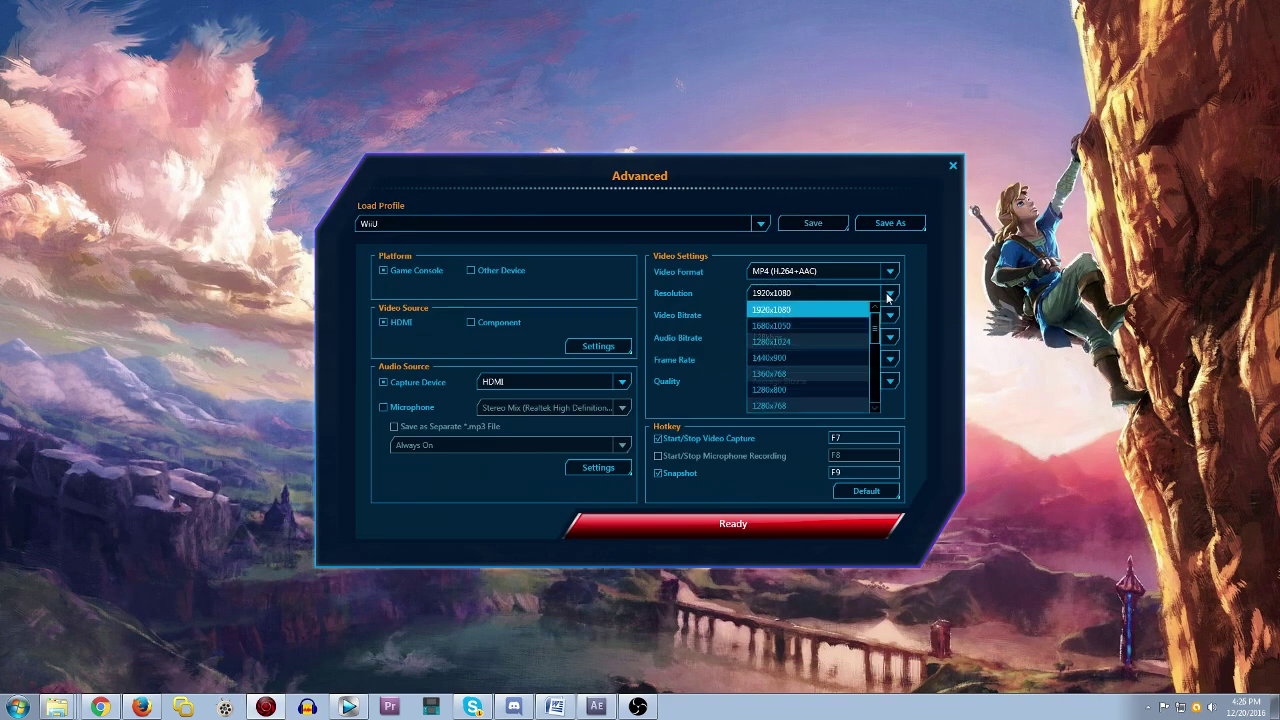
left_click(888, 296)
left_click(893, 322)
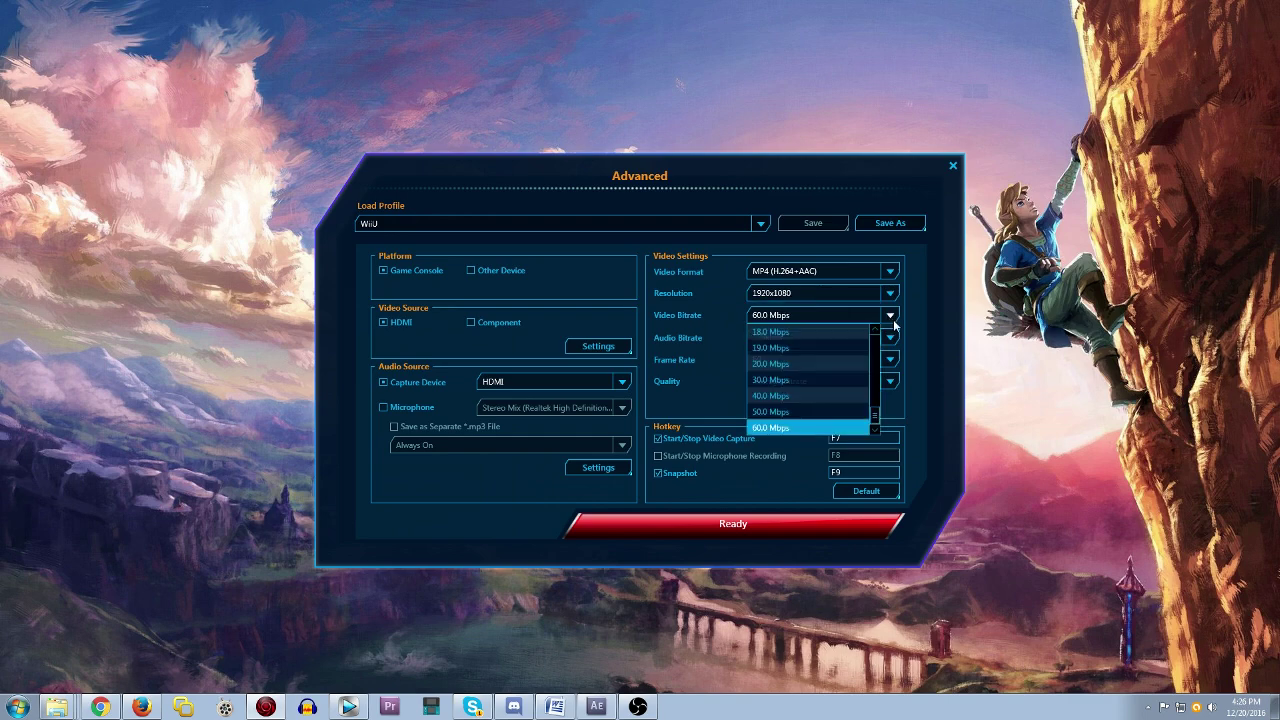
left_click(893, 322)
left_click(889, 338)
left_click(889, 338)
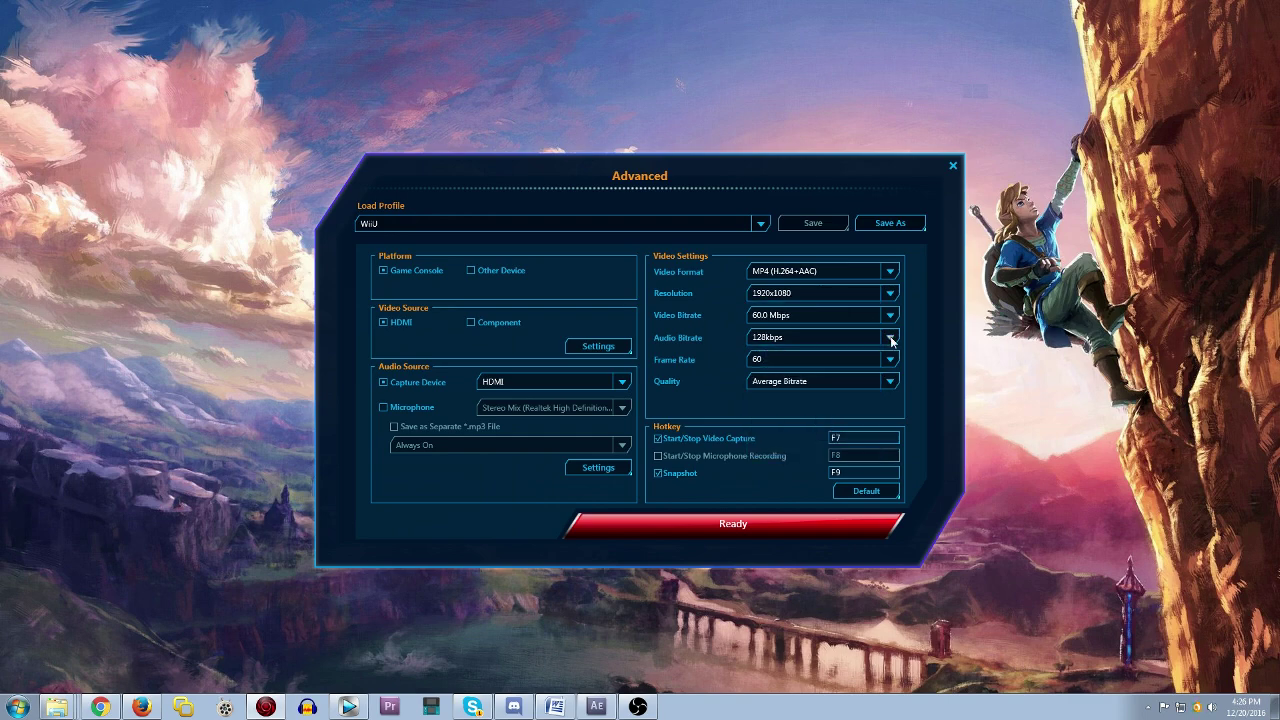
left_click(893, 362)
left_click(893, 362)
left_click(890, 389)
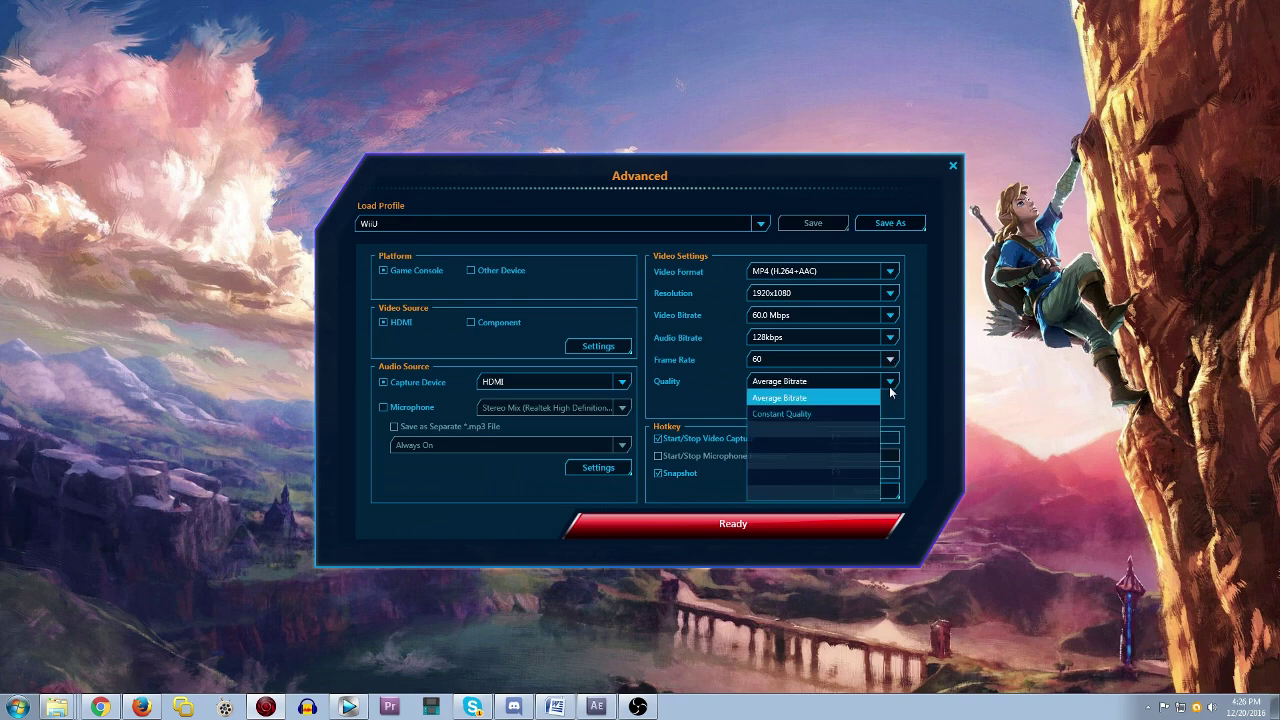
left_click(893, 389)
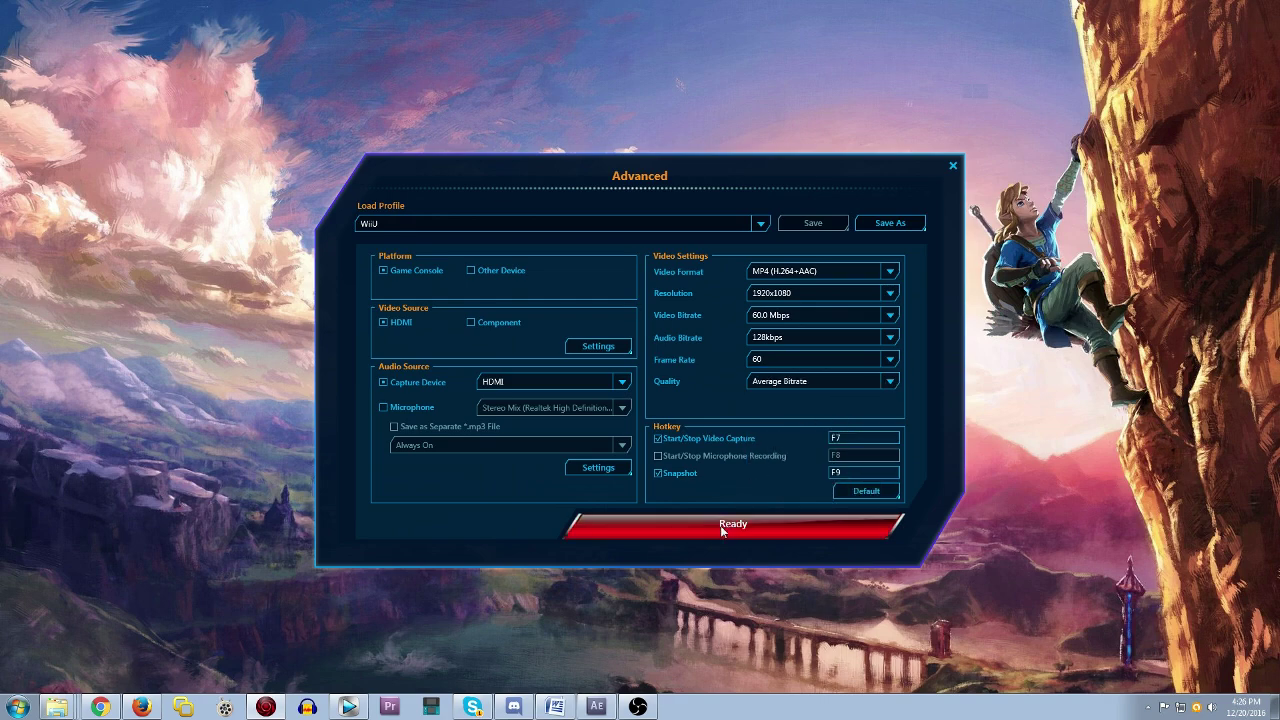
left_click(720, 525)
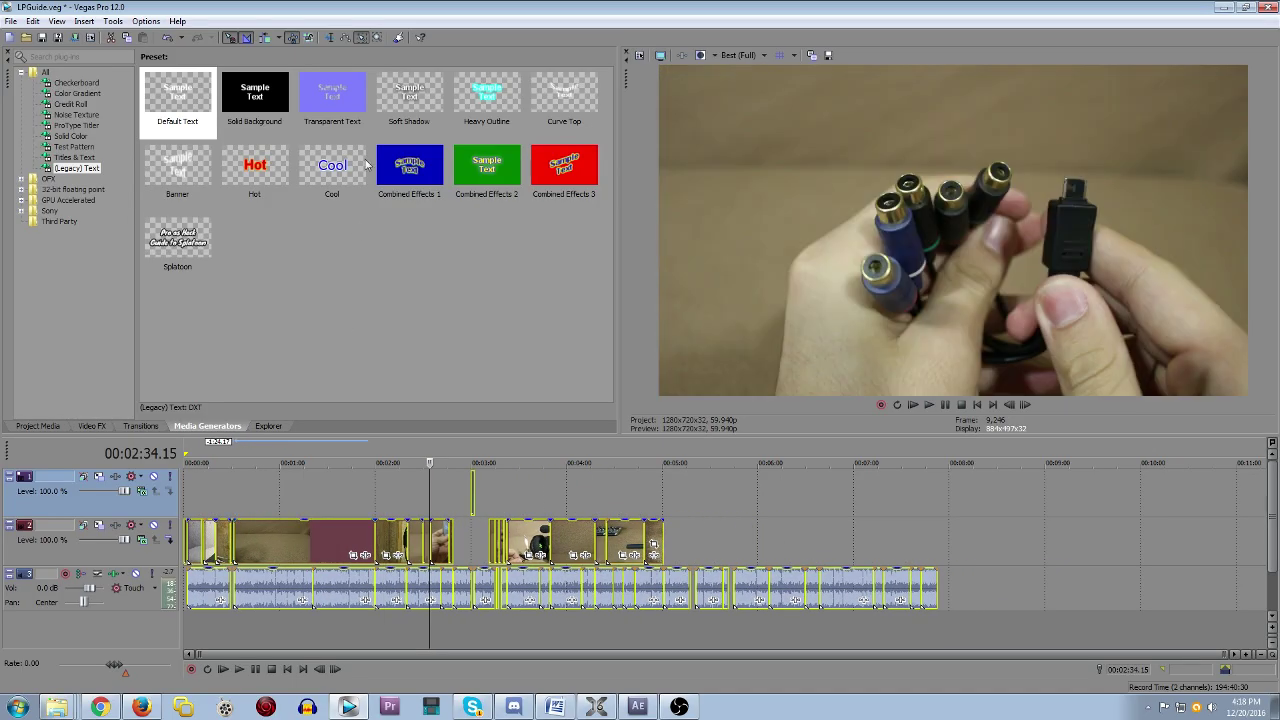
Step: In Vegas Pro, deselect all timeline events and play the edit around the microphone footage
left_click(545, 494)
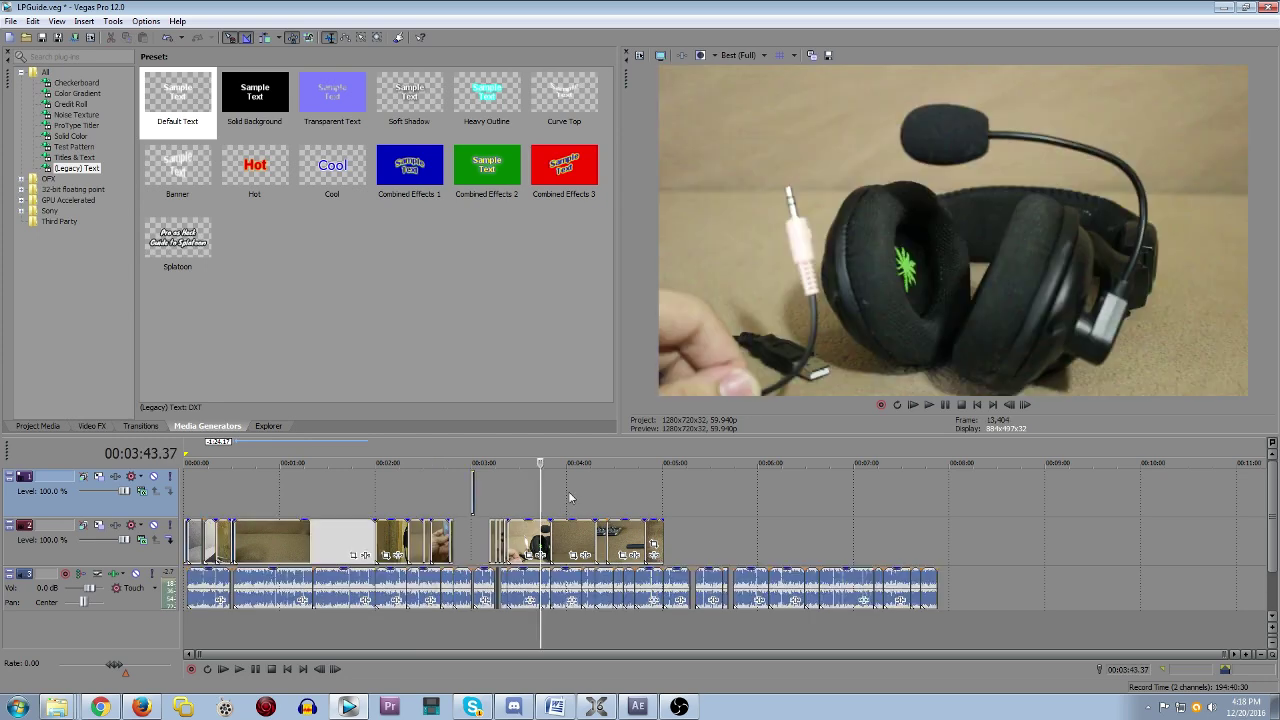
left_click(581, 495)
scroll(600, 500, "up", 3)
key("space")
scroll(838, 604, "up", 2)
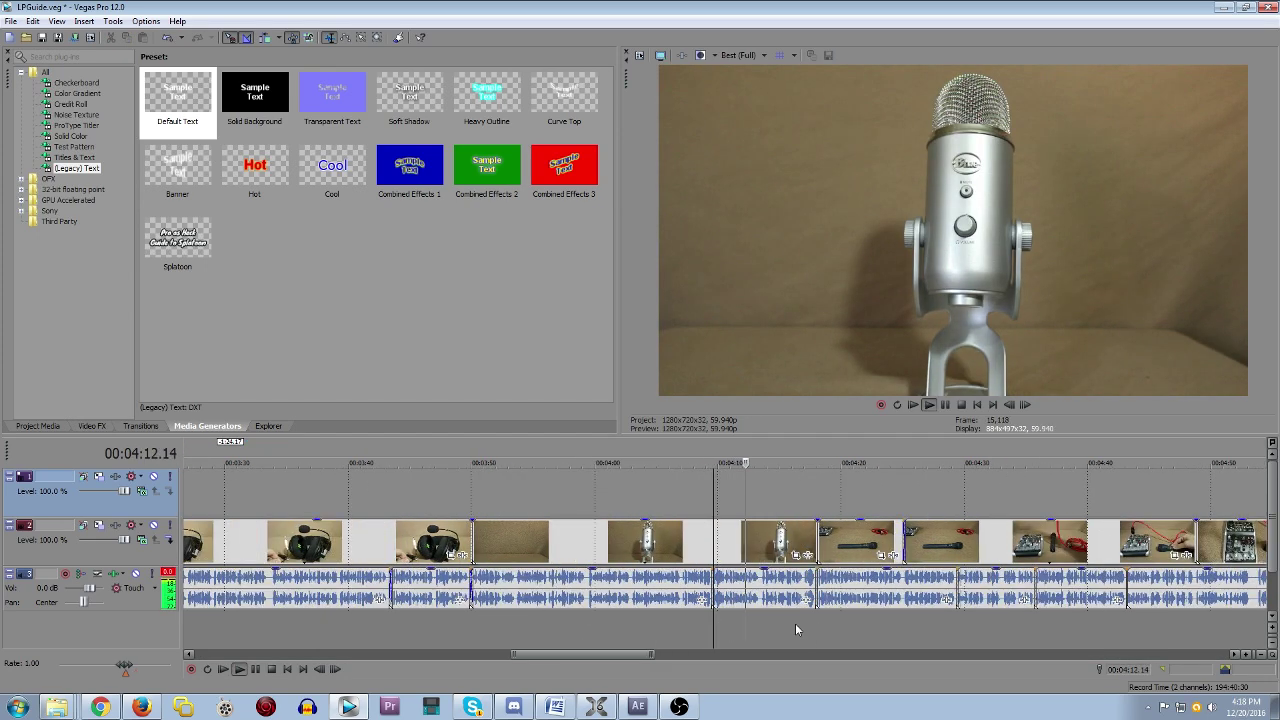
scroll(804, 628, "down", 5)
key("space")
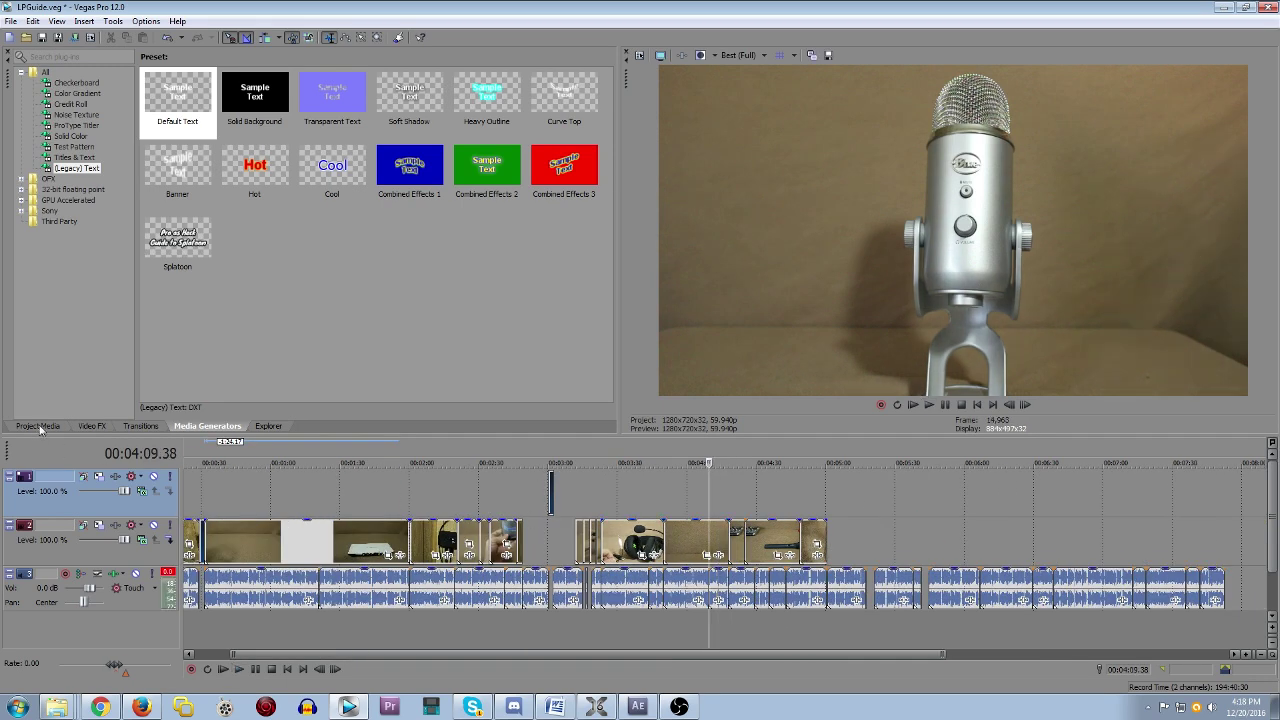
Step: Place MVI_1119.MOV from the project media on the existing video track, after the end of the voice-over audio
left_click(40, 426)
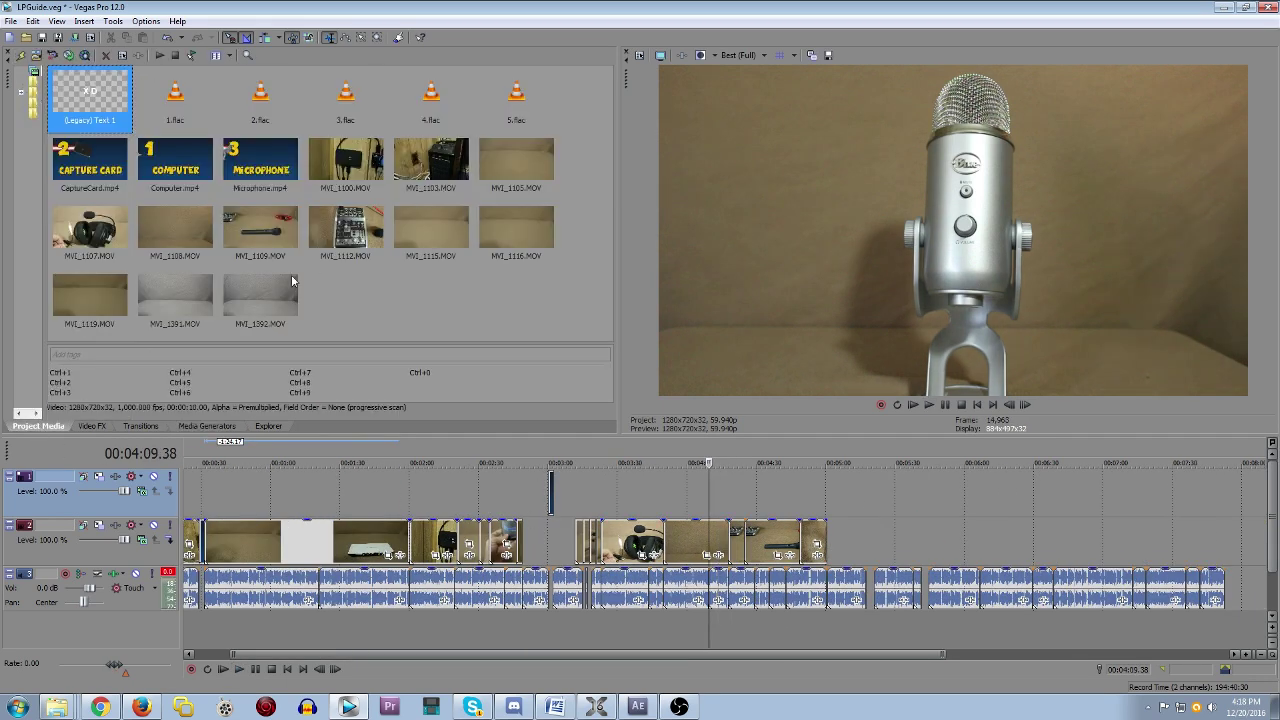
left_click(85, 285)
left_click_drag(1217, 522, 1095, 508)
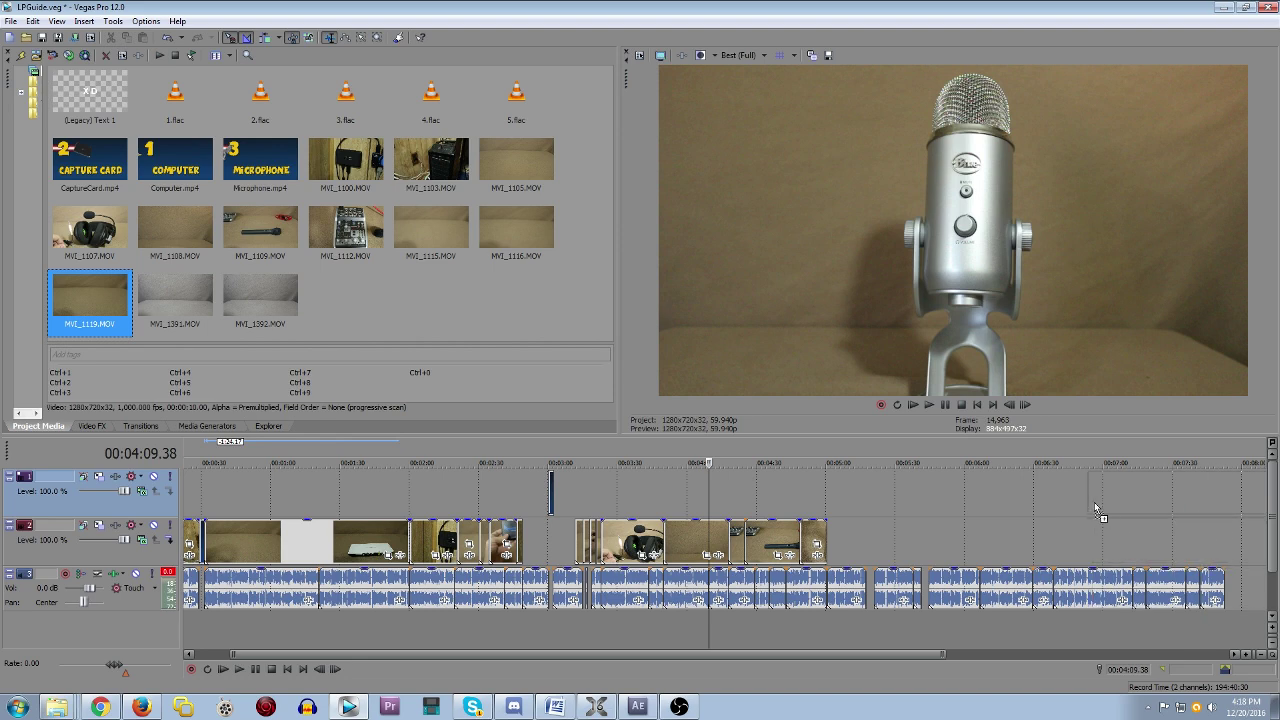
left_click_drag(1248, 545, 1001, 502)
Step: Open the MVI_1119 clip's video event properties, check the resample options and accept the dialog
scroll(1001, 502, "up", 2)
right_click(908, 541)
left_click(912, 545)
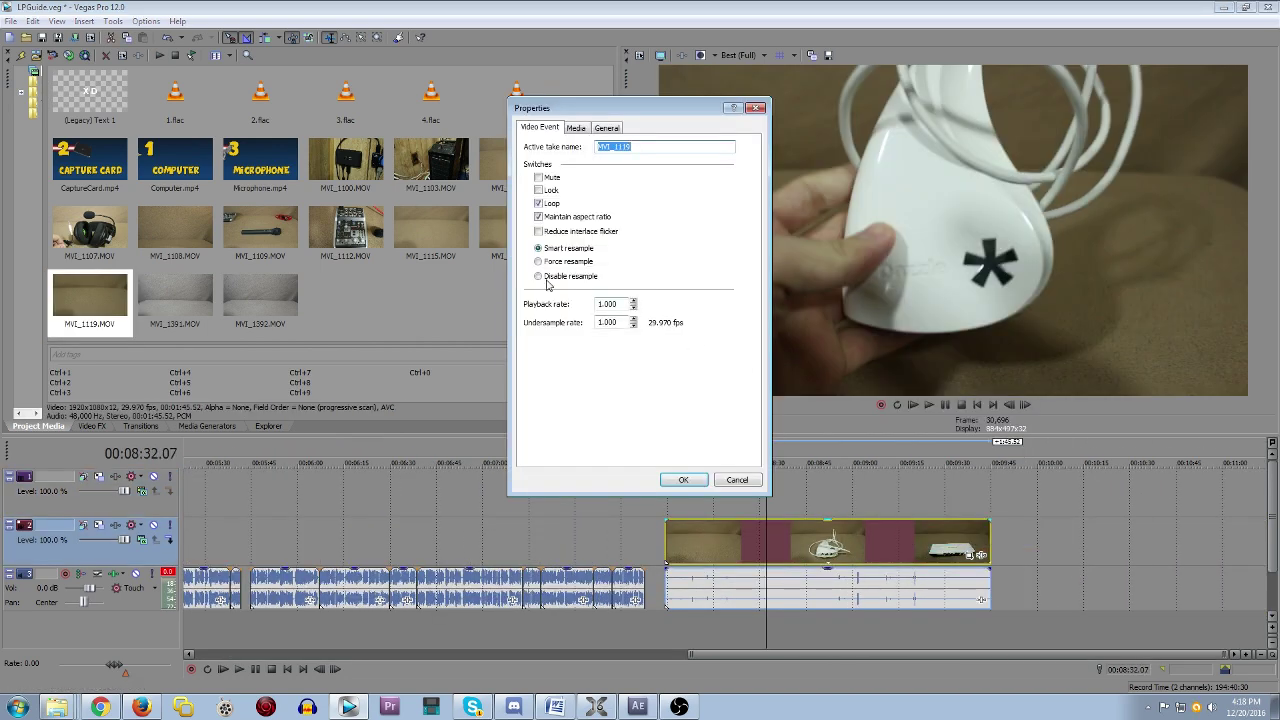
left_click(684, 481)
Step: Split the MVI_1119 clip at two points and delete the section between the cuts
left_click_drag(766, 555, 810, 558)
key("s")
key("s")
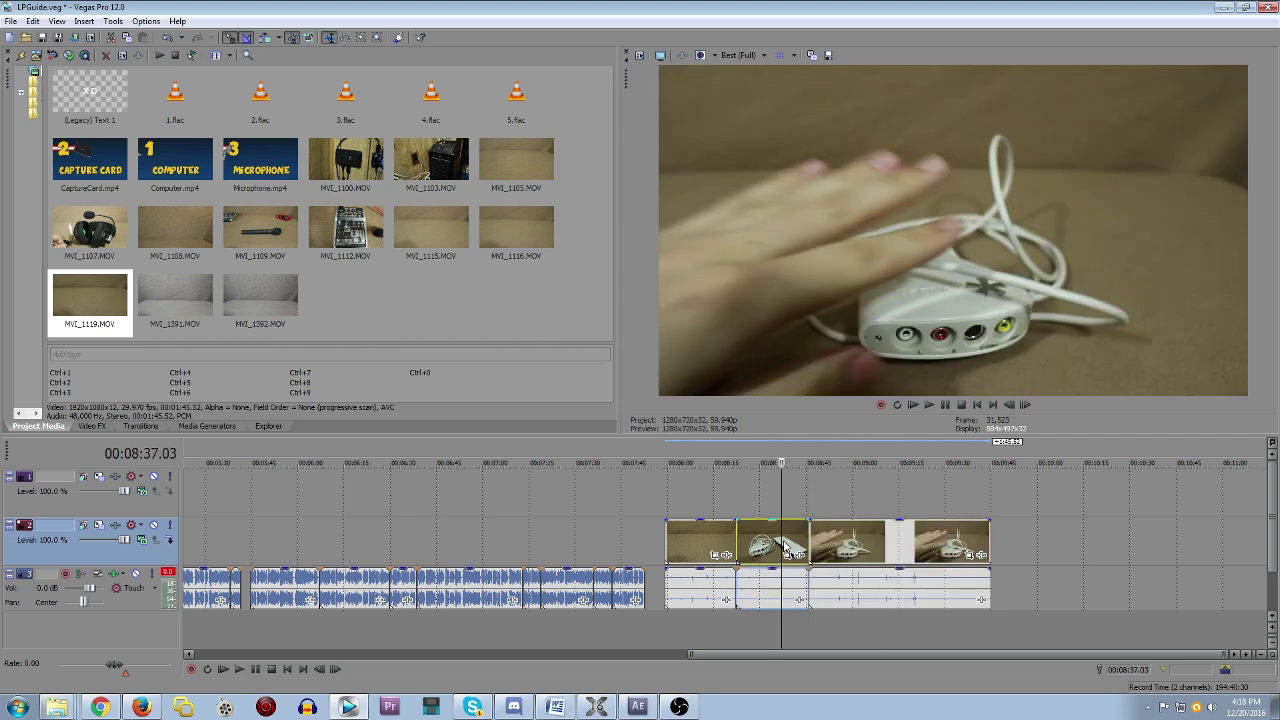
left_click(785, 545)
key("Delete")
Step: Try trimming the end of the first remaining section of the MVI_1119 clip
left_click(733, 626)
scroll(773, 521, "up", 5)
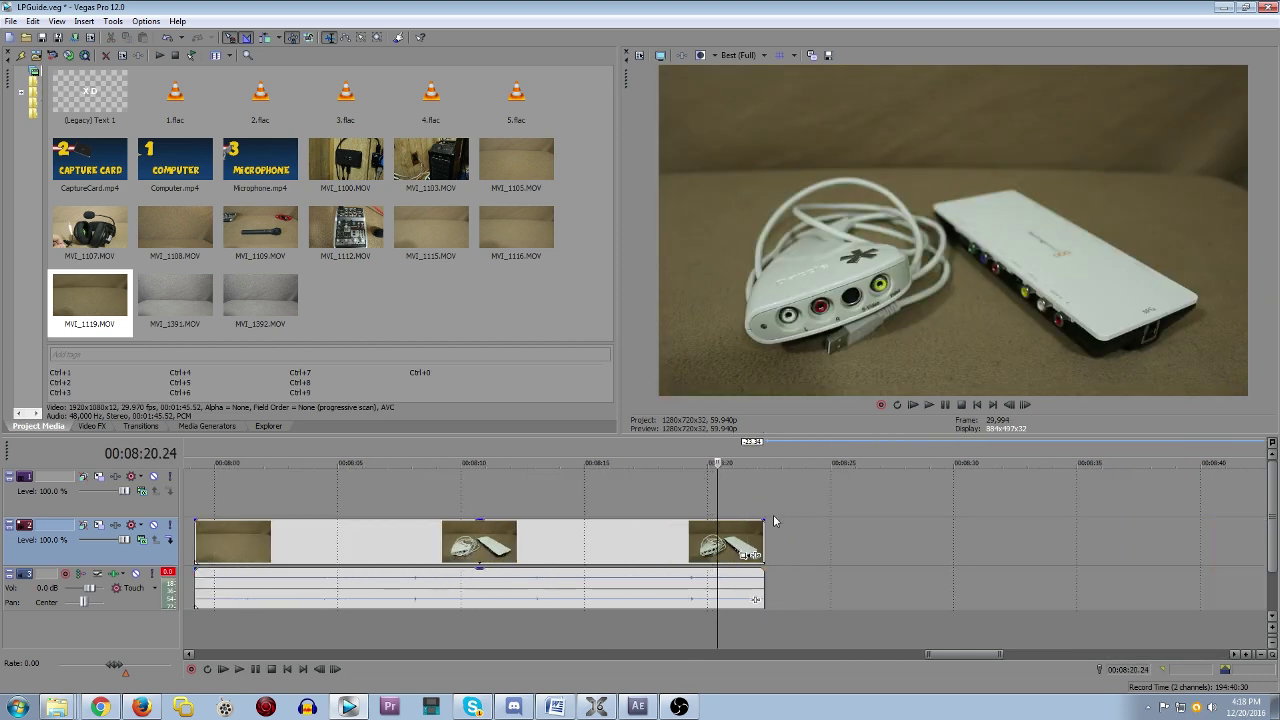
left_click_drag(763, 520, 683, 506)
scroll(837, 551, "down", 4)
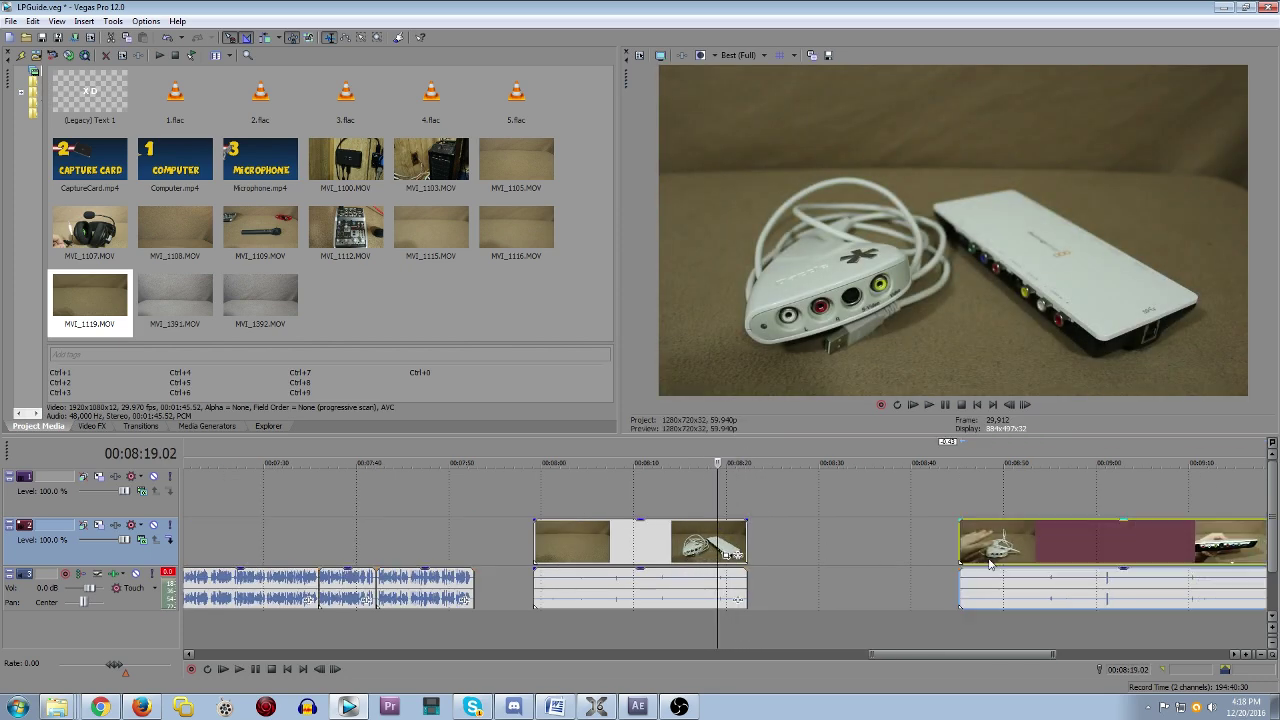
scroll(990, 565, "up", 6)
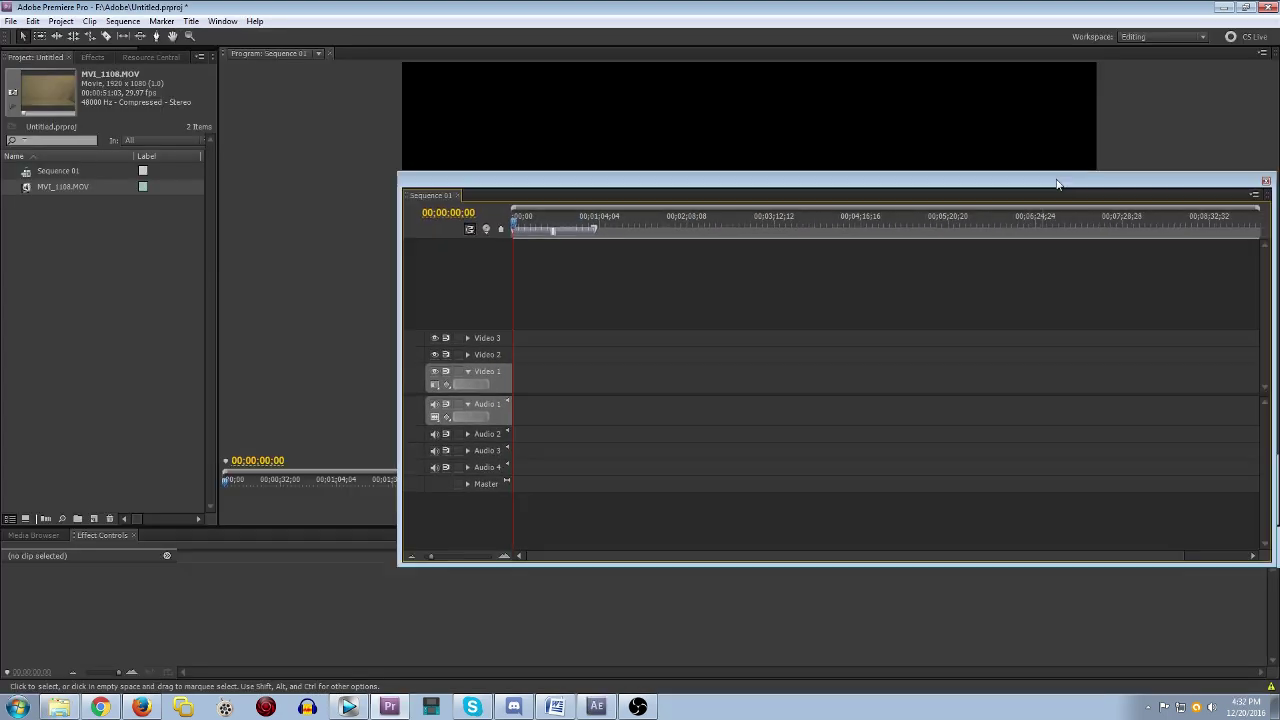
Step: In Premiere Pro, place MVI_1108.MOV at the start of Video 1 in Sequence 01 and reposition the timeline window
left_click_drag(1057, 189, 981, 239)
left_click_drag(62, 186, 436, 443)
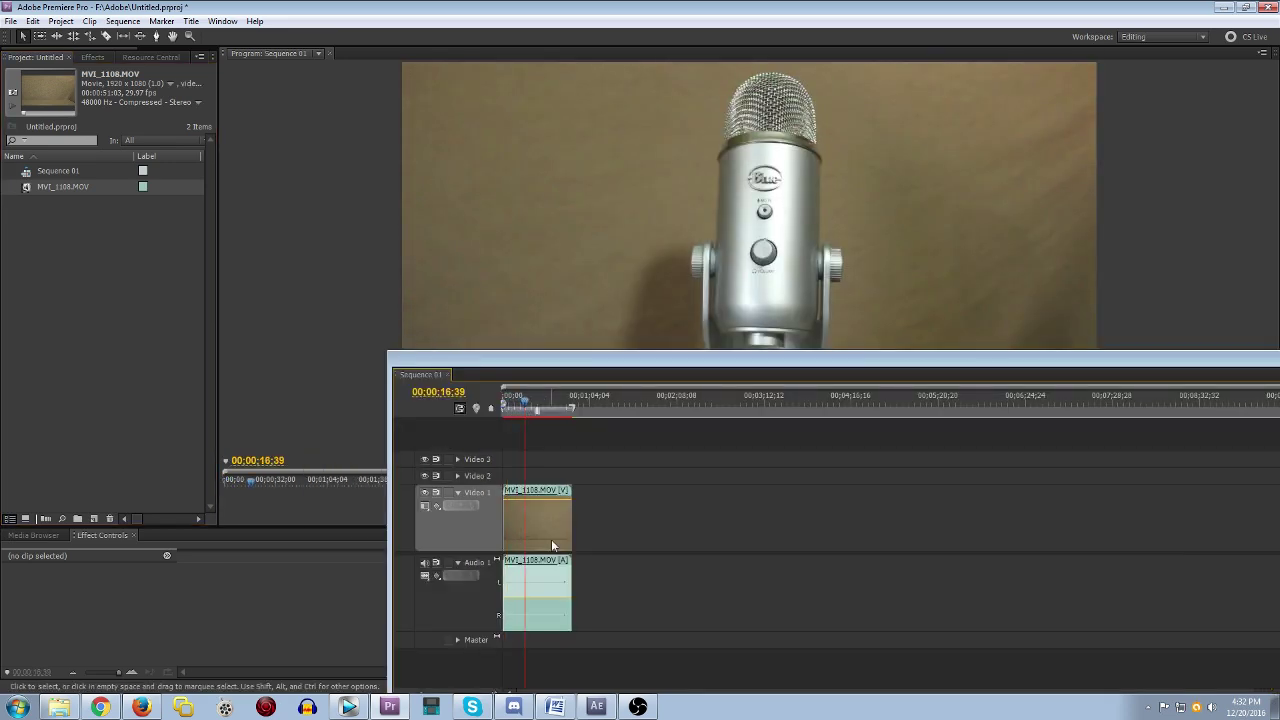
left_click_drag(579, 370, 547, 316)
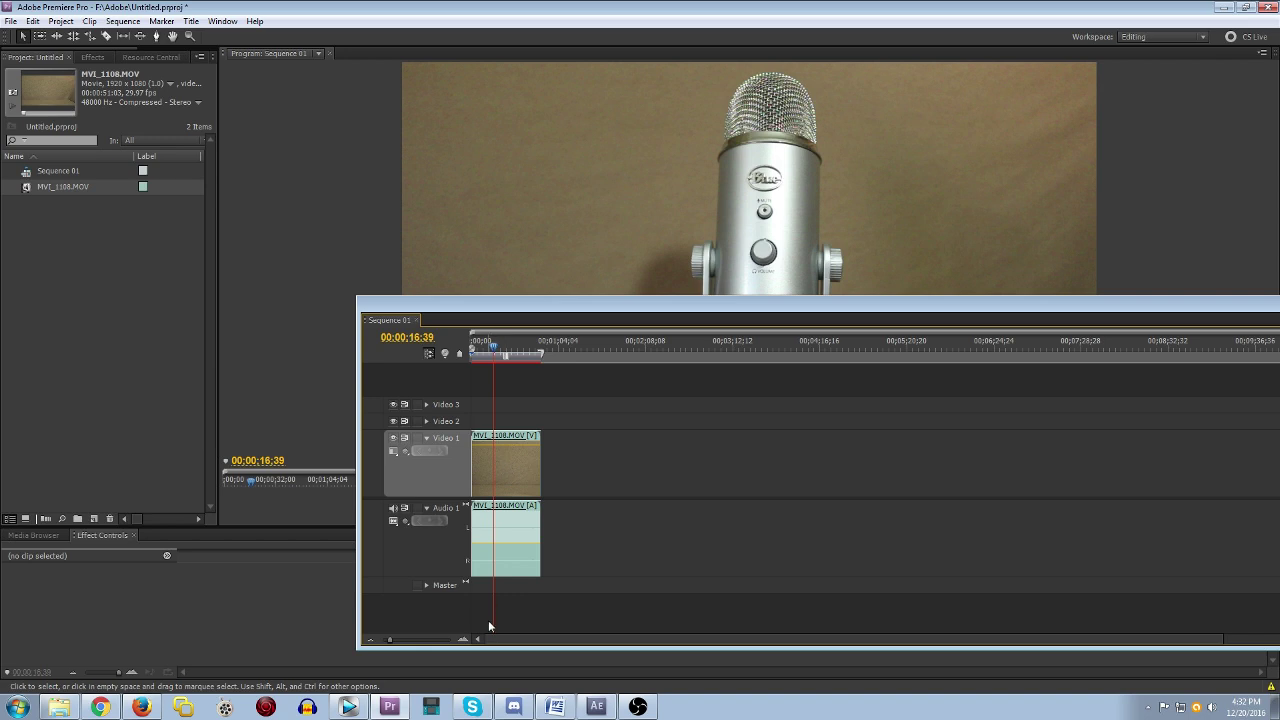
Step: Cut the MVI_1108.MOV clip at the playhead at 00;00;16;39 and again at about 25 seconds
left_click_drag(389, 639, 403, 639)
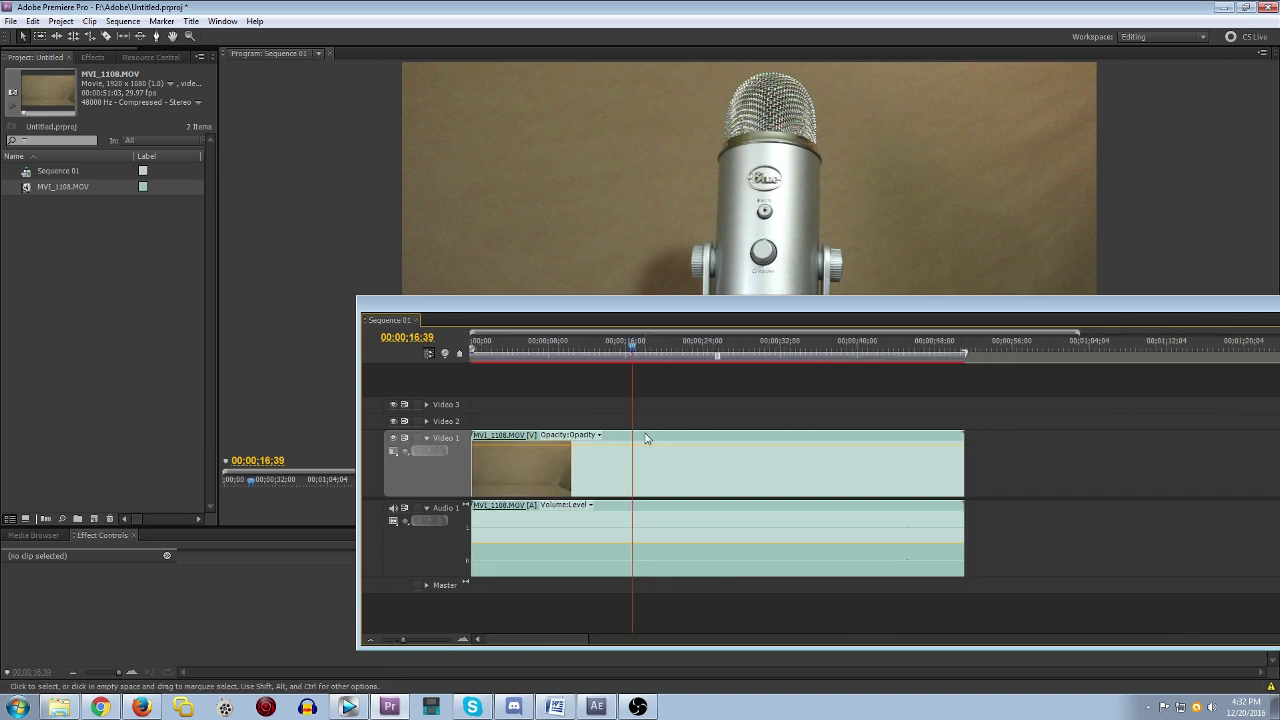
key("c")
left_click(634, 462)
left_click(718, 462)
key("v")
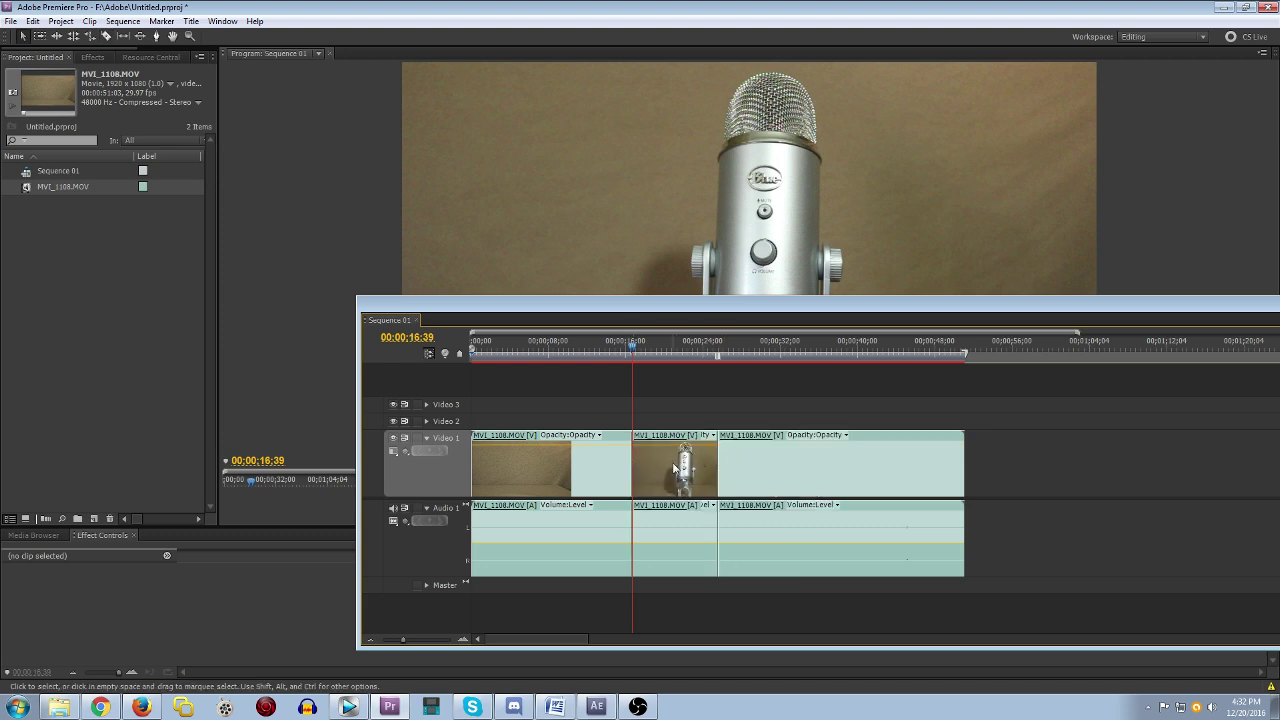
Step: Delete the middle section of MVI_1108.MOV and move the last section back to close the gap
left_click(672, 465)
key("Delete")
left_click_drag(777, 467, 693, 467)
Step: Keyframe the first clip's Opacity to fade from 100% at 00;00;13;15 down to 1% near the clip's end
left_click(670, 355)
left_click_drag(670, 355, 622, 355)
left_click(540, 448)
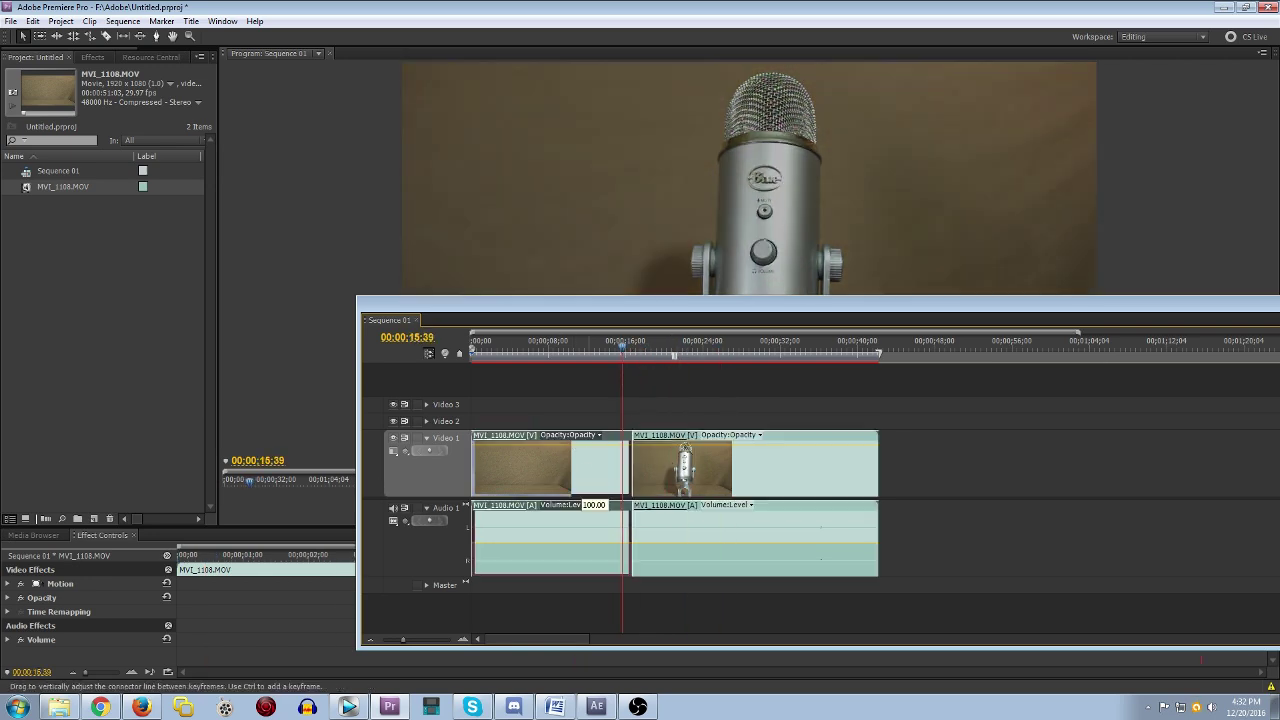
left_click_drag(614, 349, 599, 350)
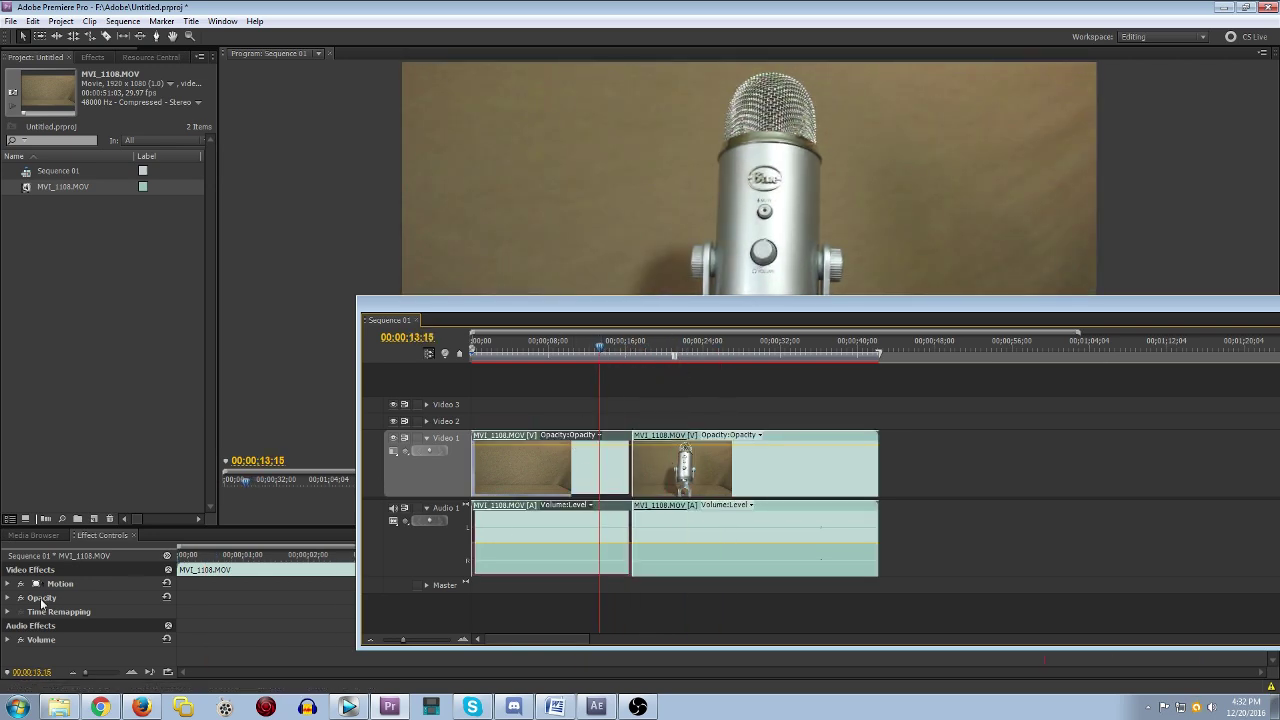
left_click(8, 598)
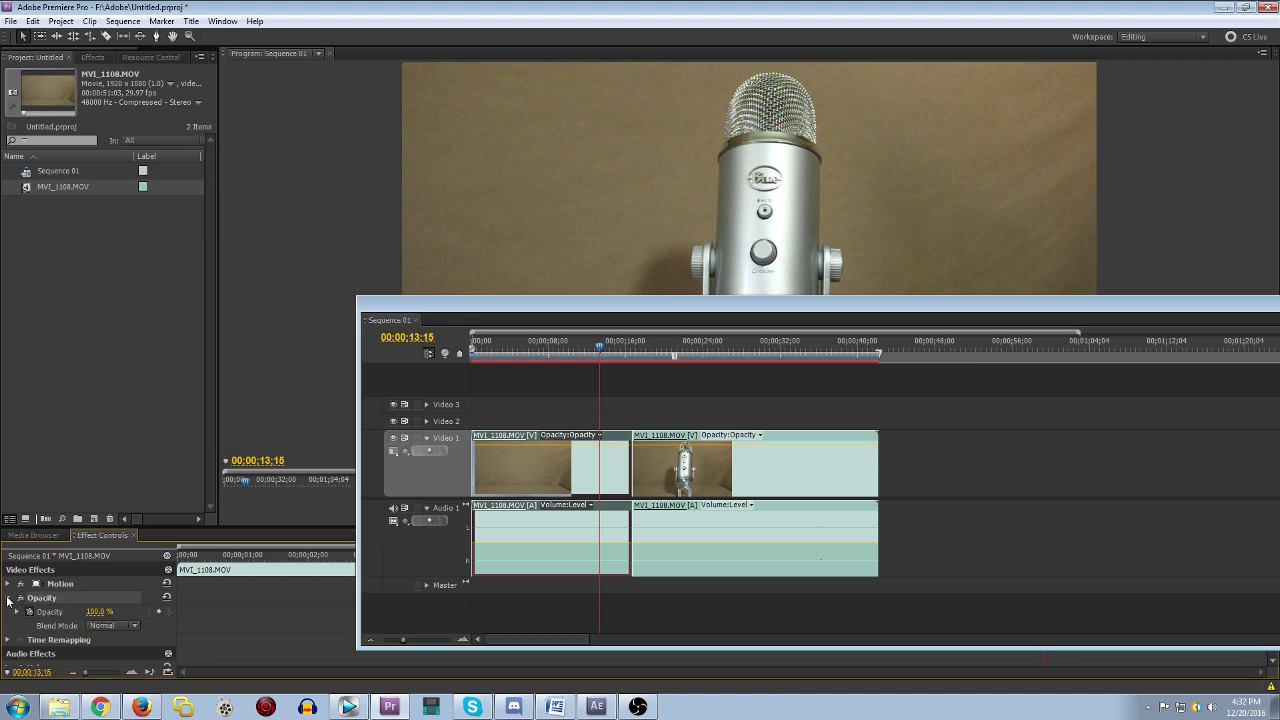
left_click_drag(606, 355, 617, 352)
left_click_drag(97, 611, 20, 611)
Step: Scrub through the first clip's fade-out to preview it, ending with the playhead inside the second clip
left_click(610, 347)
left_click_drag(609, 346, 581, 352)
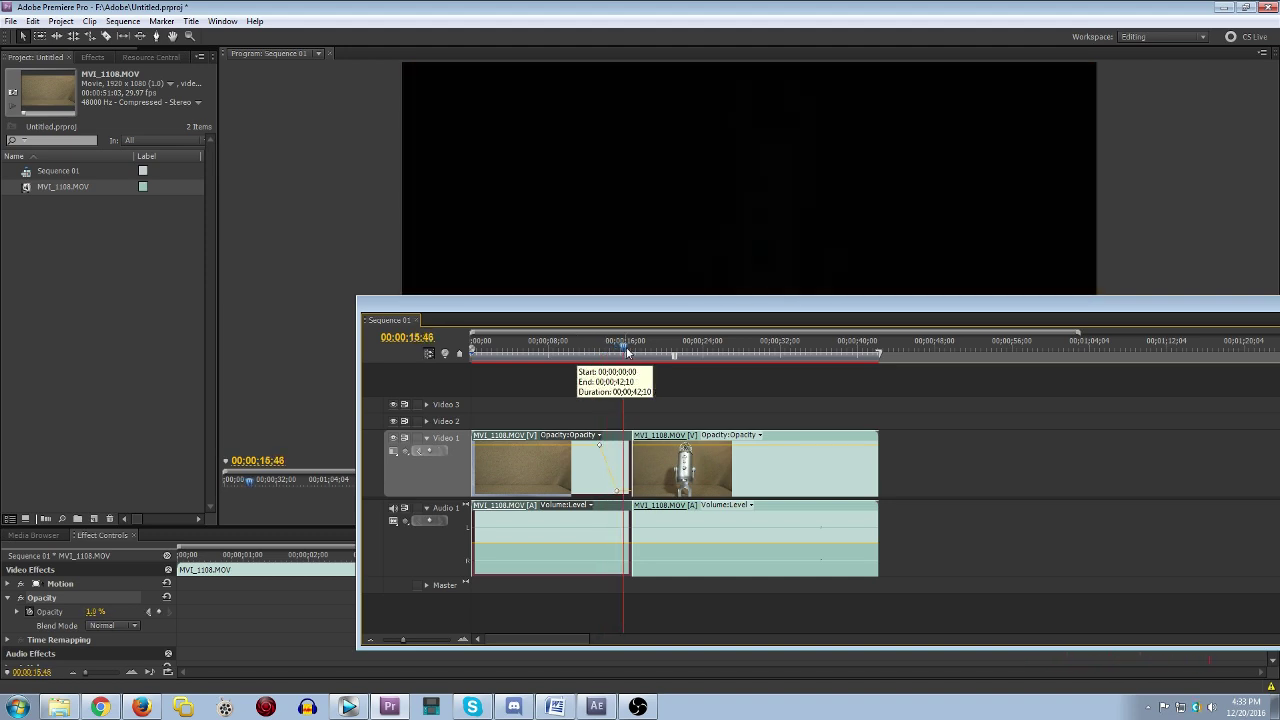
left_click(733, 352)
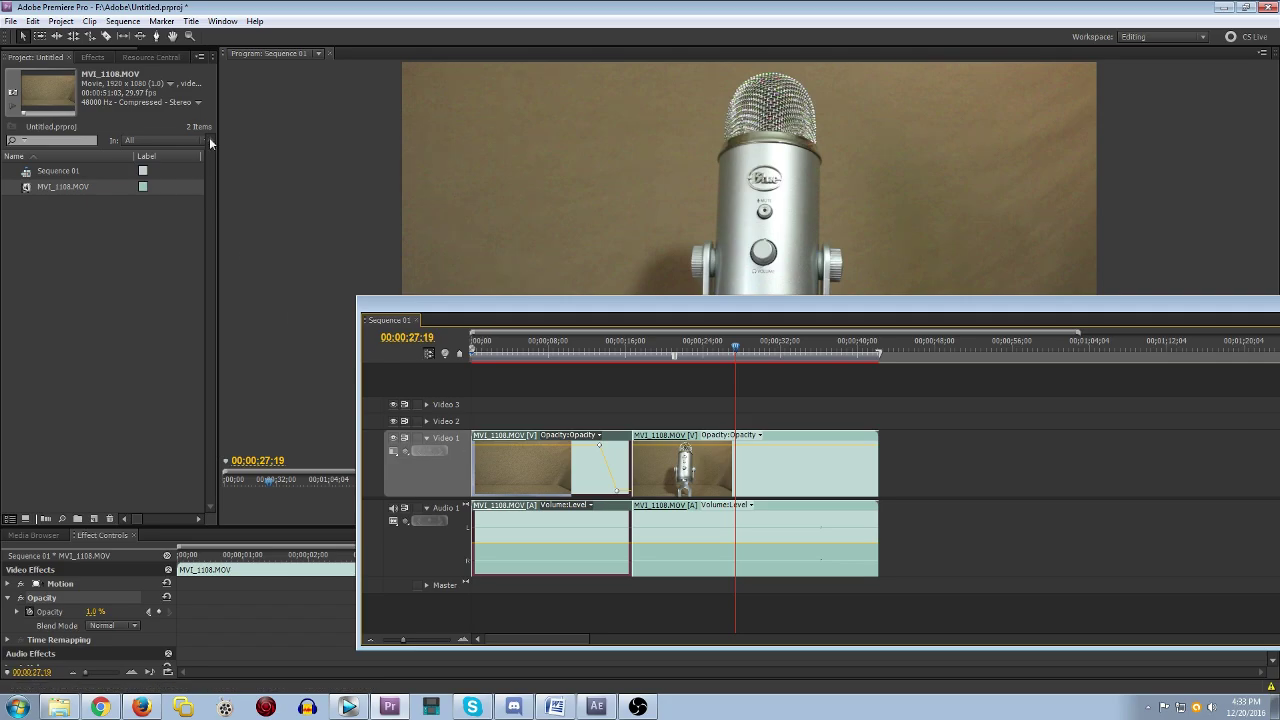